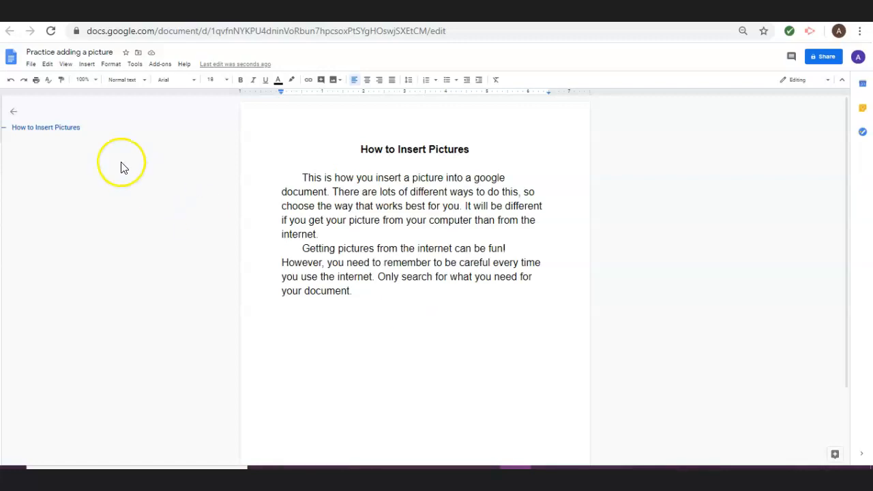
# Insert the purple butterfly picture IMG_E2811 from the computer after the last paragraph.
pyautogui.click(87, 68)
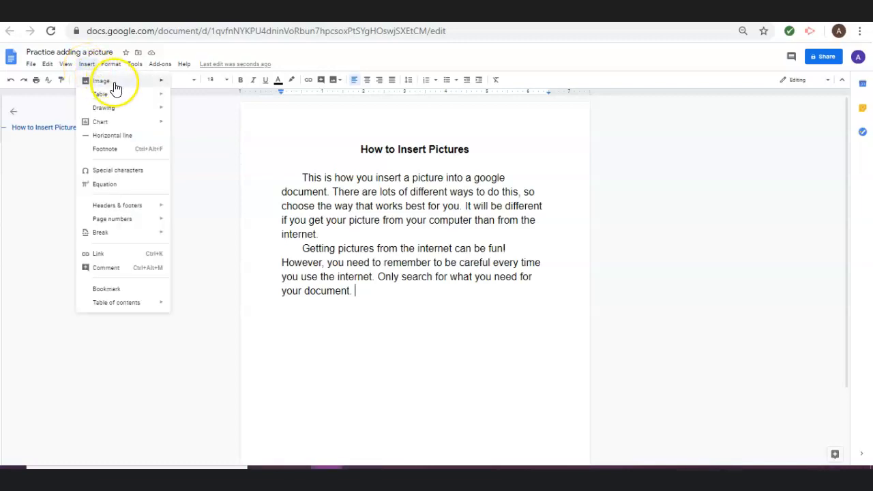
pyautogui.moveTo(121, 86)
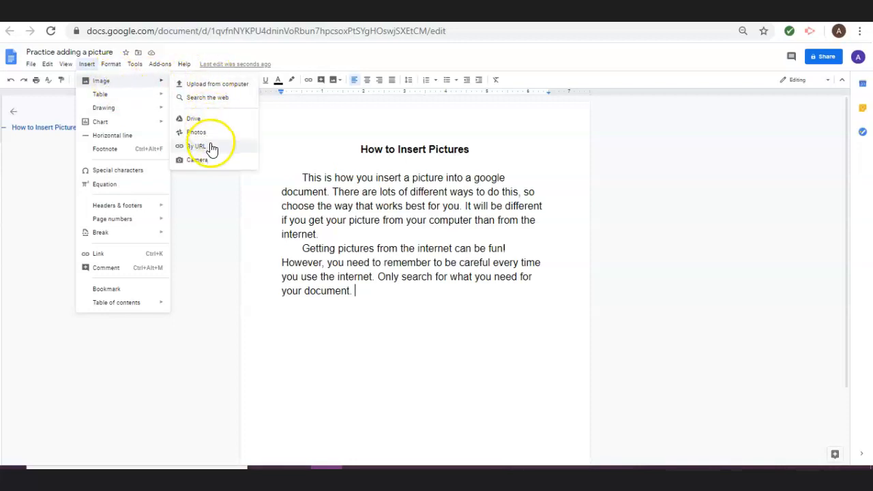
pyautogui.click(209, 89)
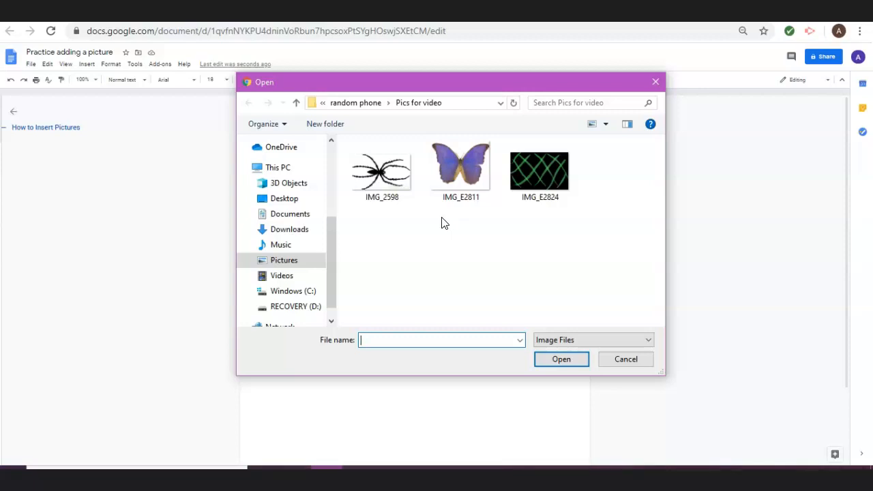
pyautogui.click(457, 184)
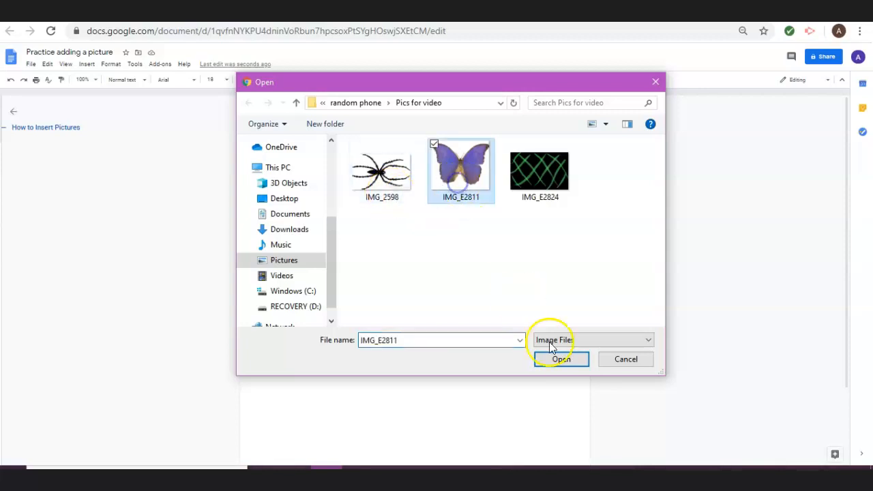
pyautogui.click(570, 363)
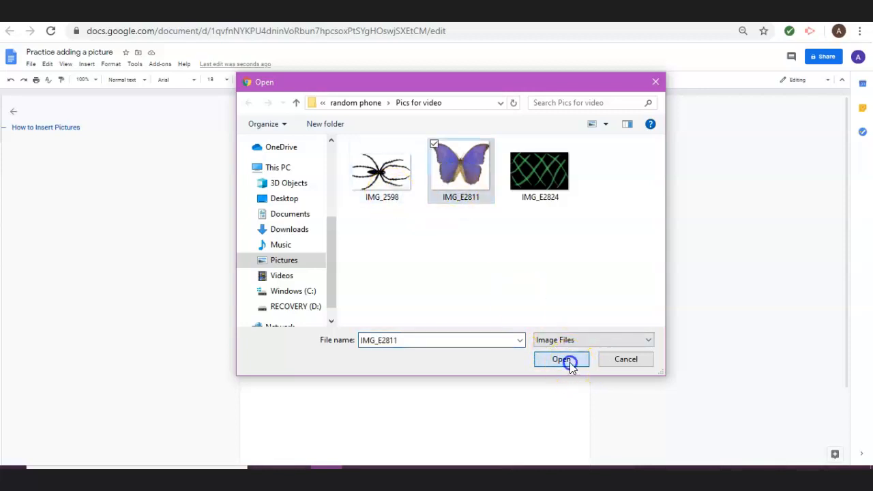
# Delete the inserted purple butterfly picture from the document.
pyautogui.click(474, 334)
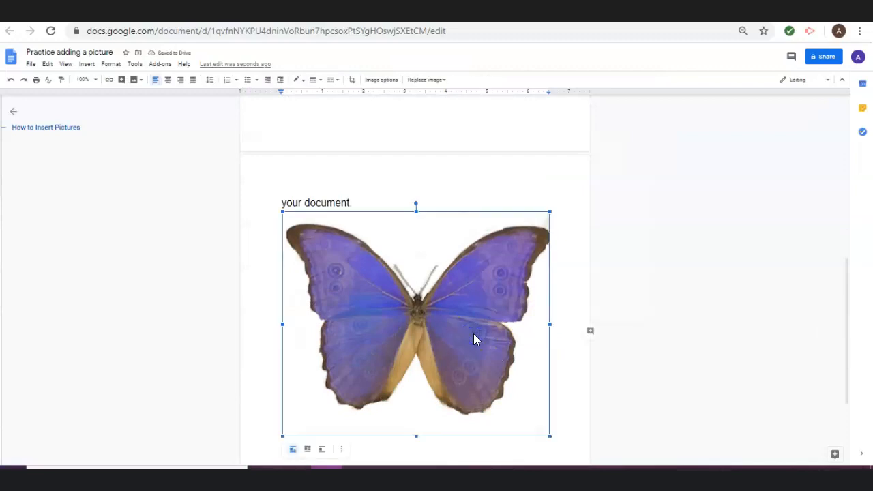
pyautogui.press('Delete')
pyautogui.click(334, 270)
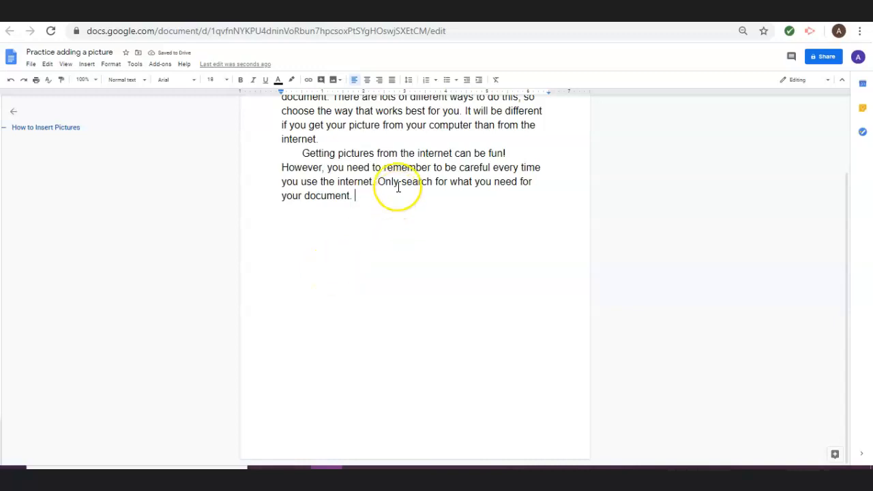
pyautogui.scroll(3, 399, 191)
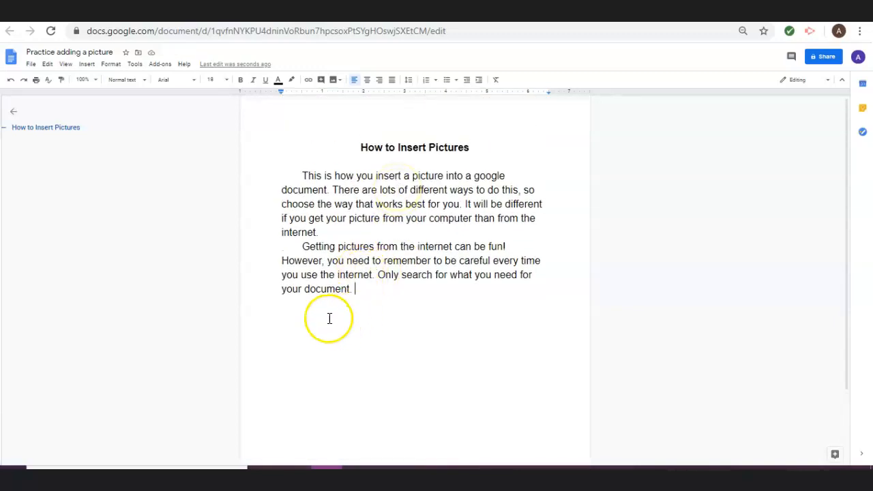
# Place the cursor at the end of the last paragraph and open the web image search.
pyautogui.click(333, 235)
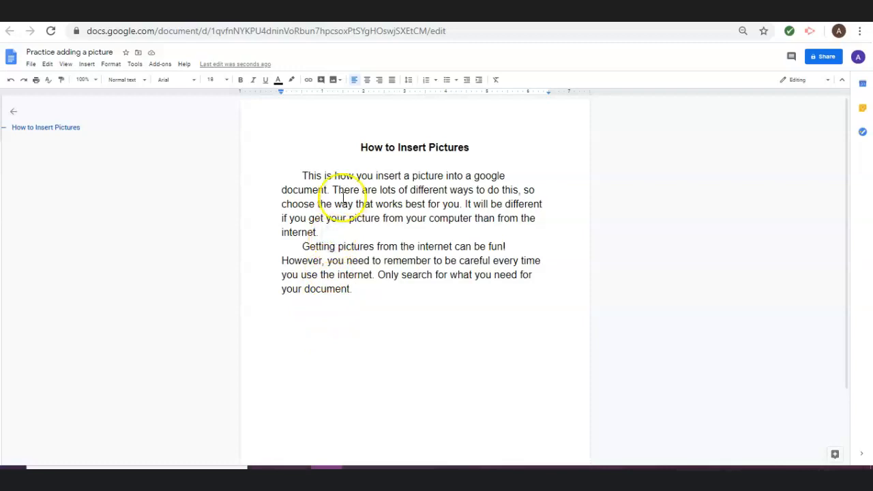
pyautogui.click(329, 157)
pyautogui.click(357, 305)
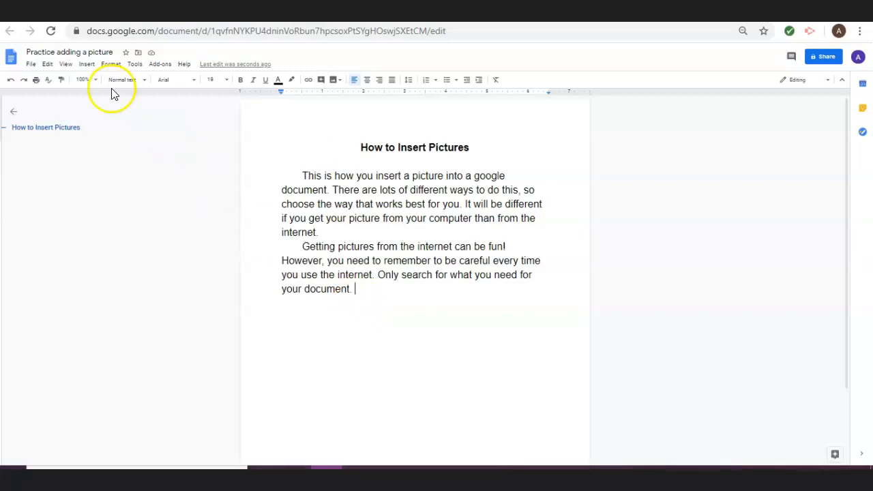
pyautogui.click(87, 65)
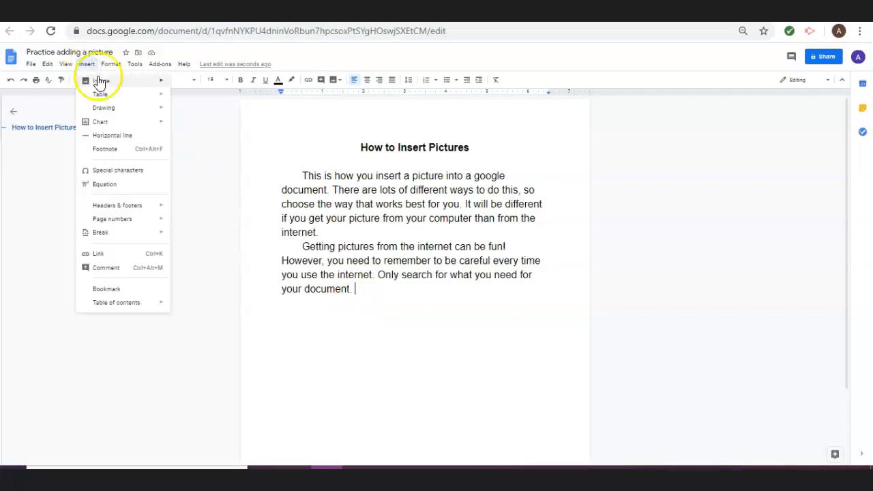
pyautogui.click(102, 81)
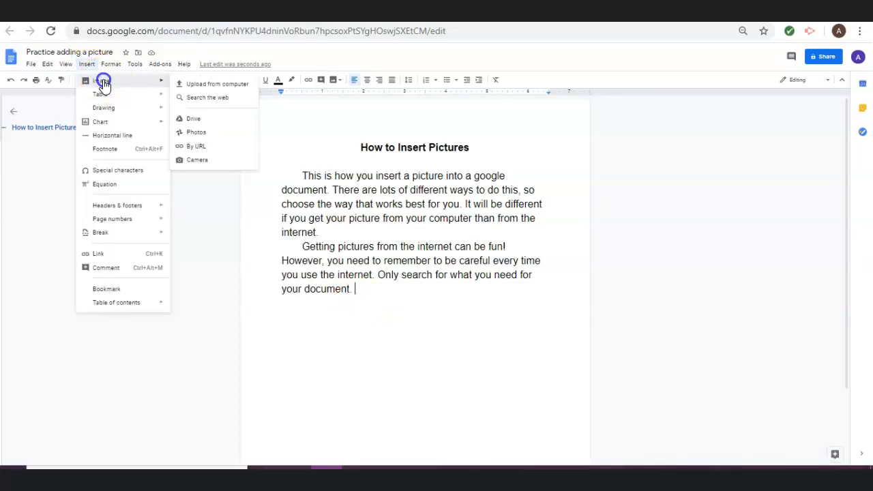
pyautogui.click(236, 102)
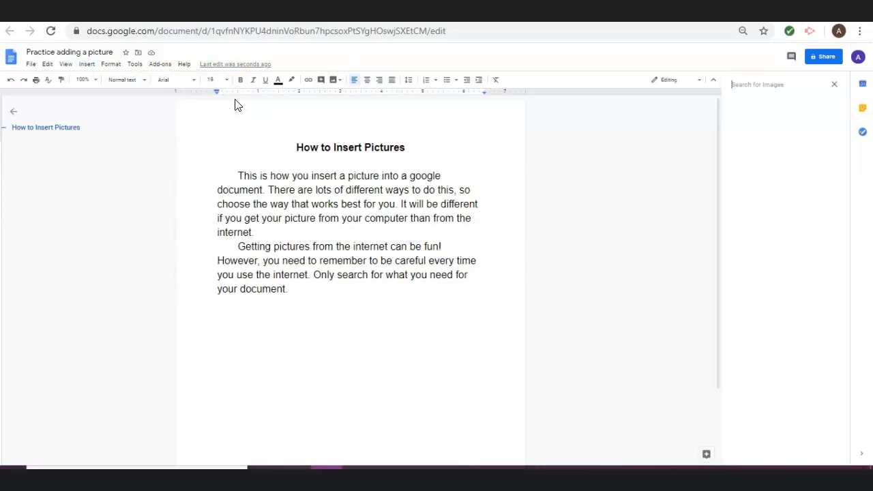
# Search the web for "butterfly" and insert the first result, the blue and black butterfly.
pyautogui.click(787, 85)
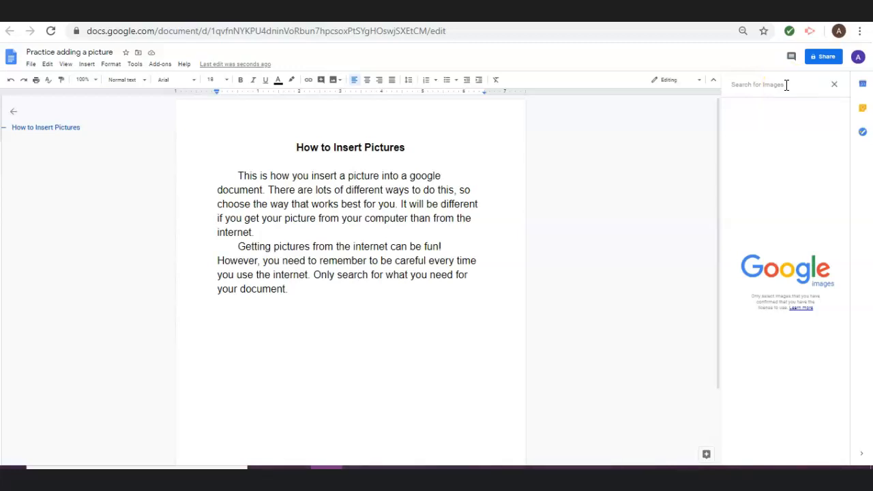
pyautogui.write('butterfly')
pyautogui.press('Return')
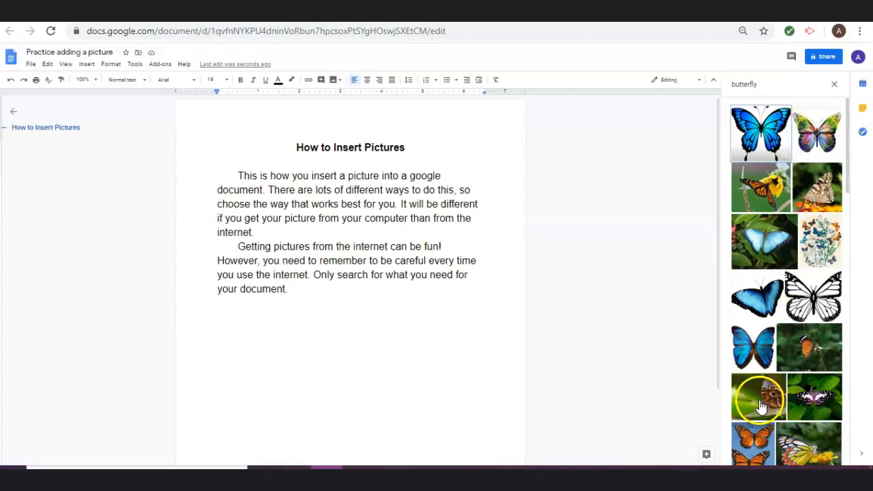
pyautogui.click(784, 138)
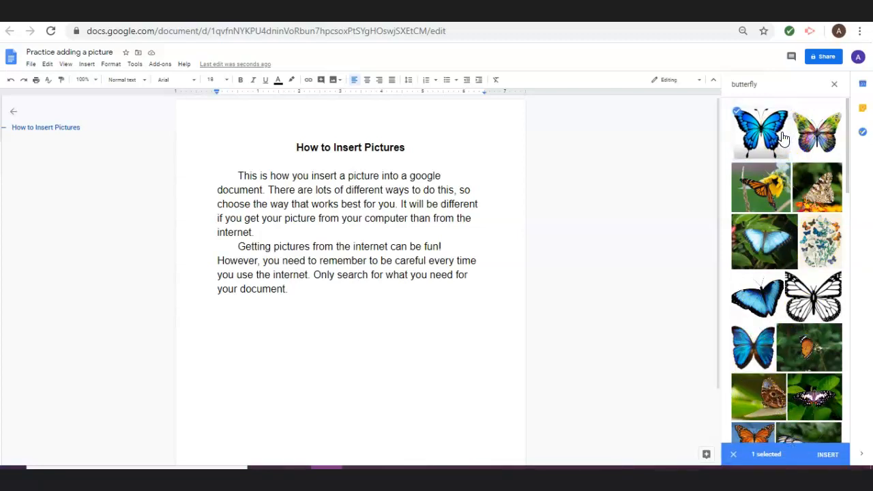
pyautogui.click(828, 462)
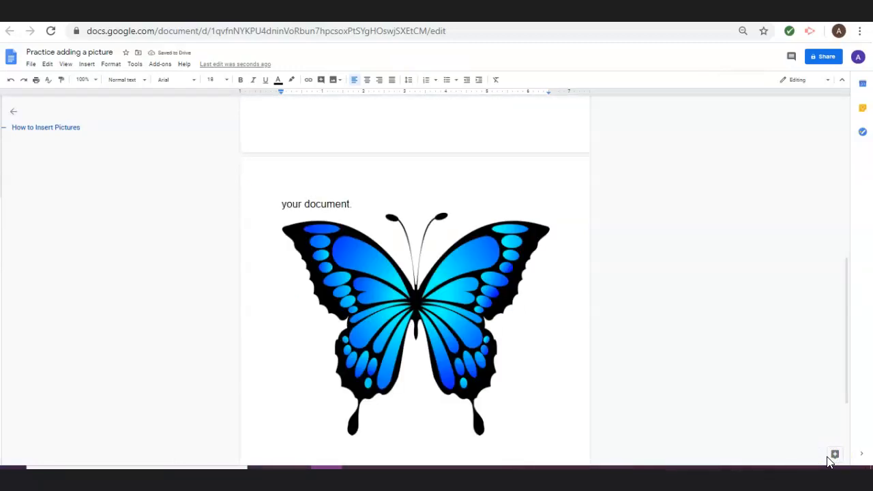
pyautogui.click(86, 64)
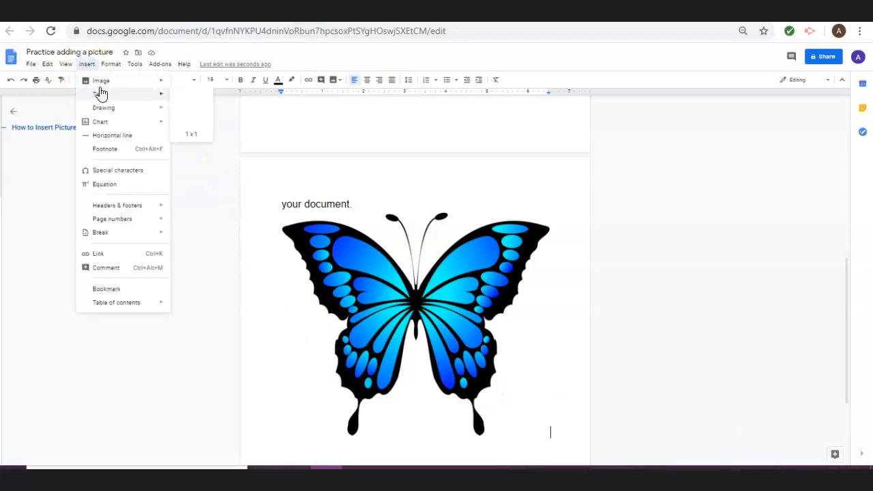
pyautogui.click(107, 81)
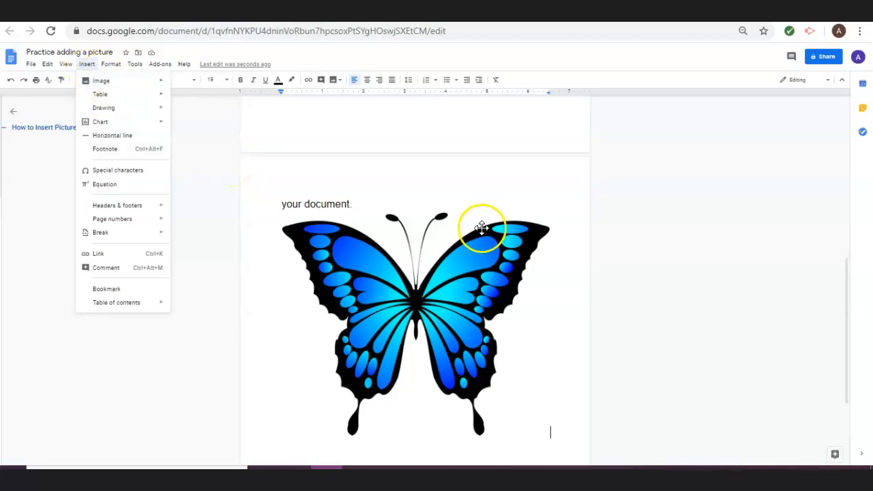
# Set the blue butterfly picture to wrap text.
pyautogui.click(476, 256)
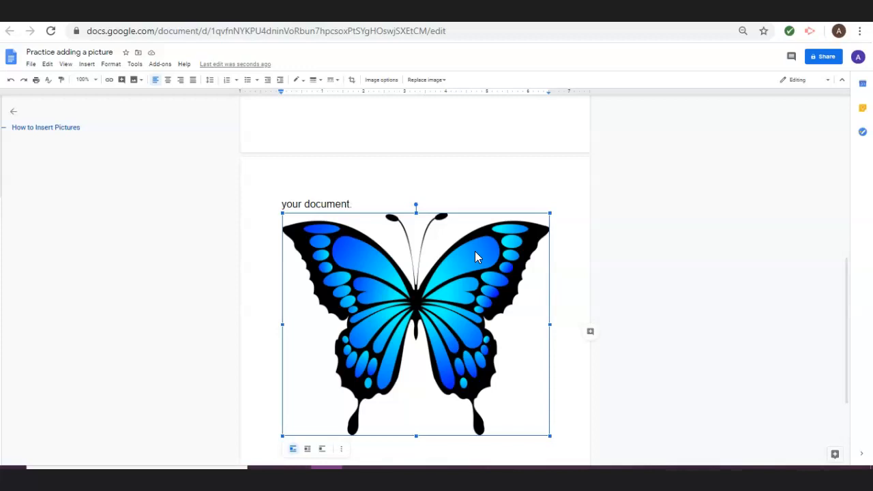
pyautogui.scroll(8, 475, 251)
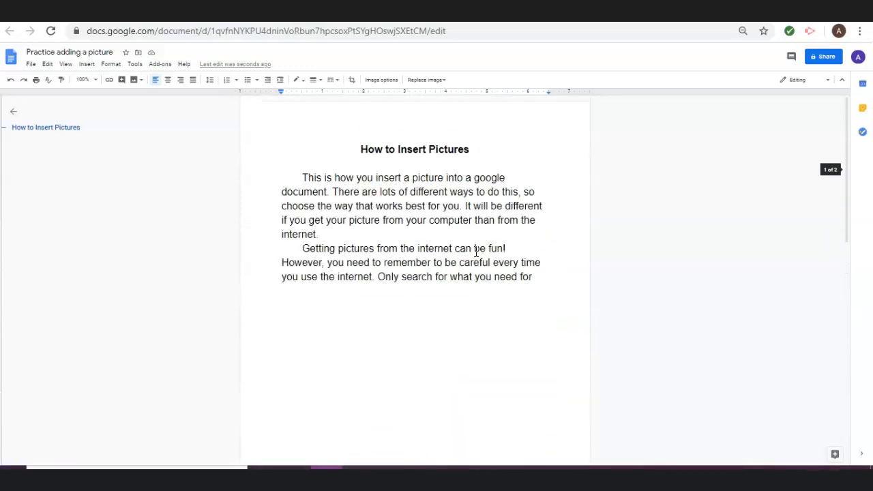
pyautogui.scroll(-8, 476, 252)
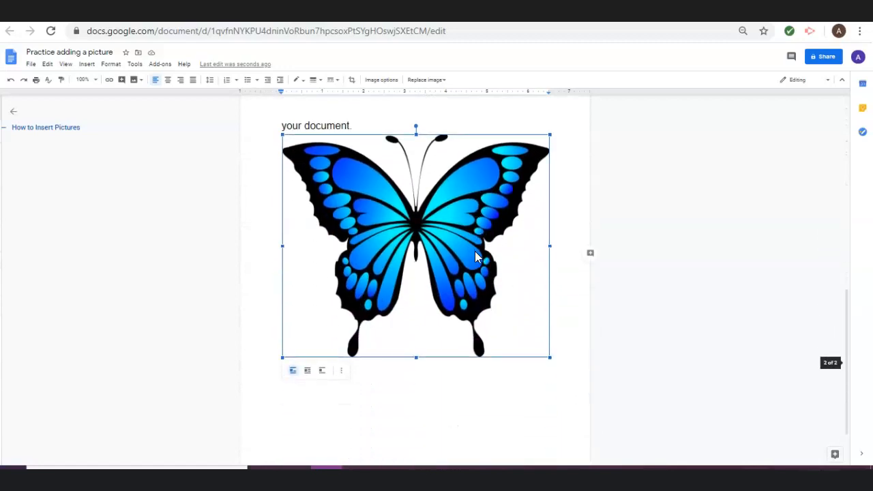
pyautogui.click(427, 248)
pyautogui.scroll(2, 427, 246)
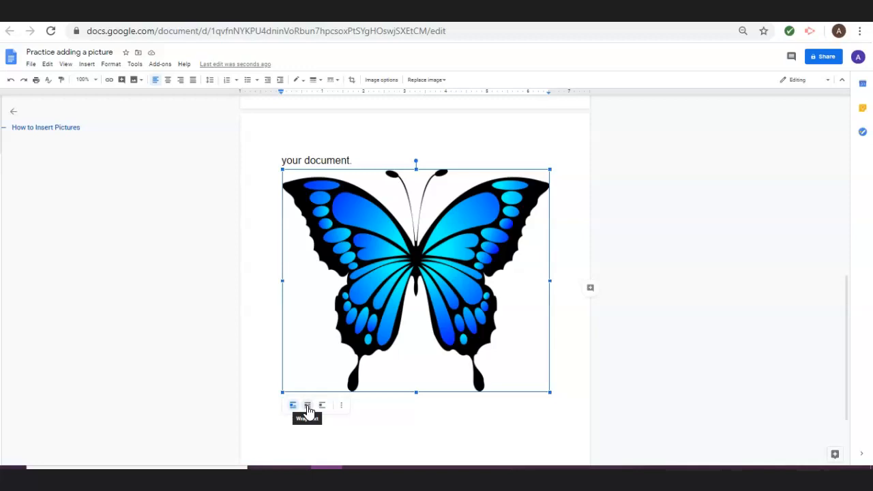
pyautogui.click(308, 406)
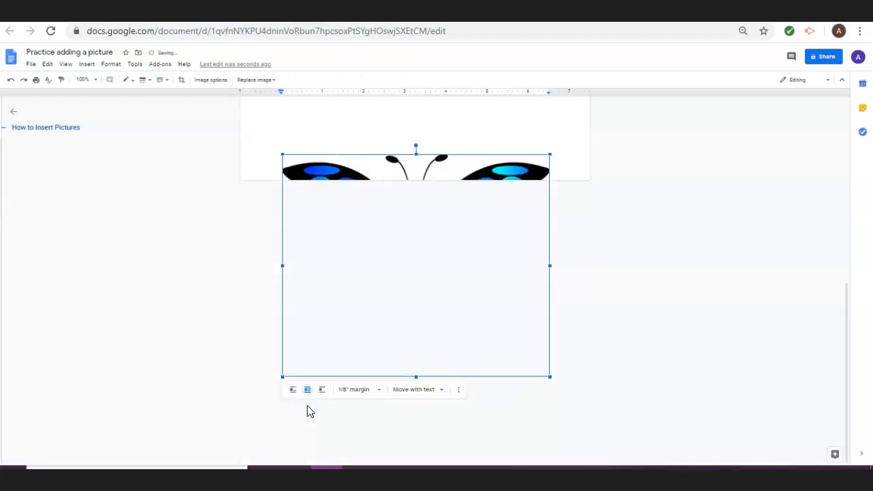
# Move the butterfly picture up from the page's bottom edge into the second paragraph, beneath its first line.
pyautogui.scroll(5, 307, 405)
pyautogui.scroll(-4, 307, 405)
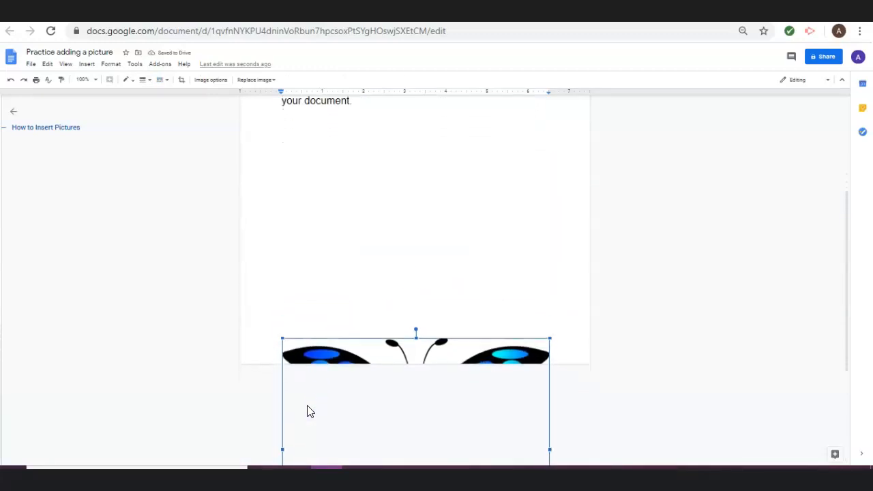
pyautogui.scroll(-1, 307, 405)
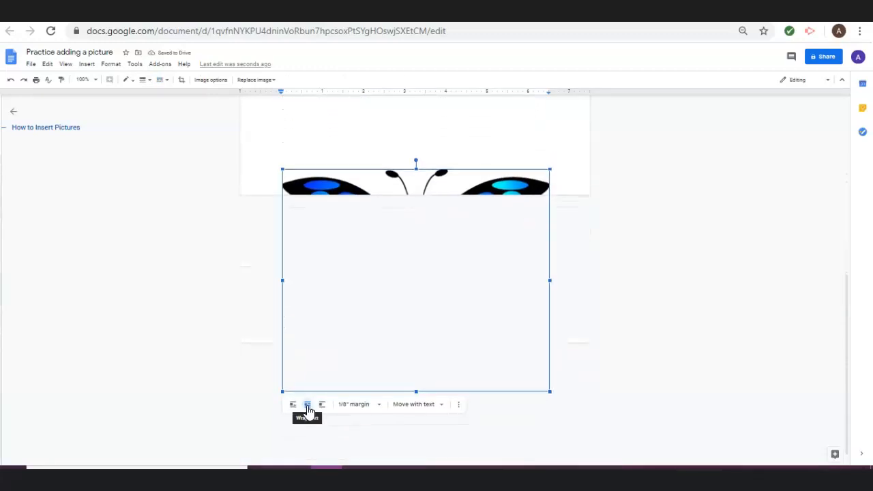
pyautogui.click(433, 238)
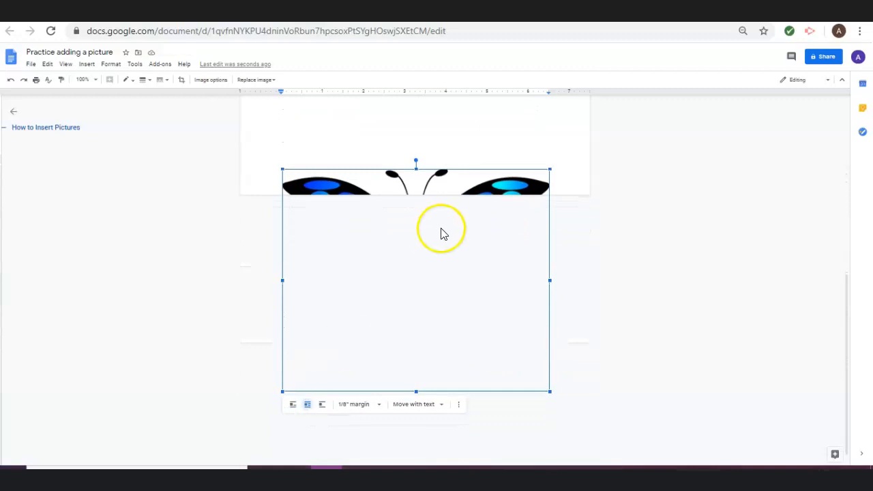
pyautogui.scroll(5, 443, 232)
pyautogui.scroll(5, 443, 228)
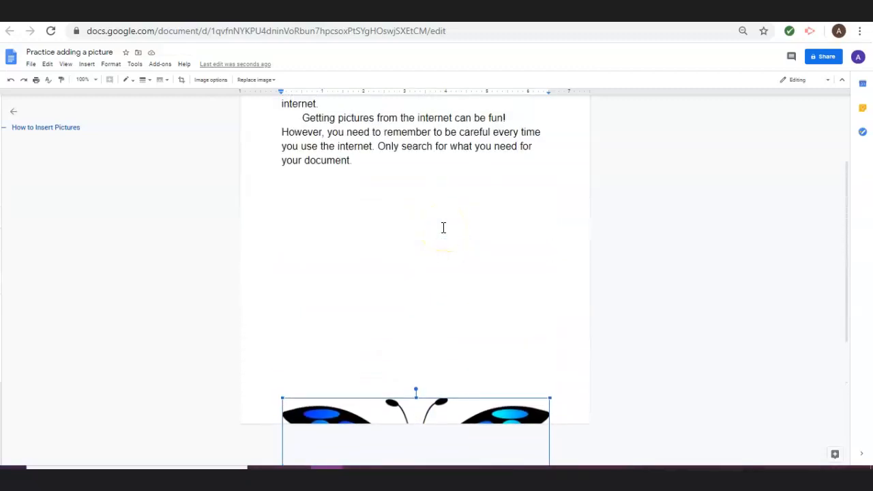
pyautogui.scroll(-5, 443, 228)
pyautogui.scroll(3, 444, 228)
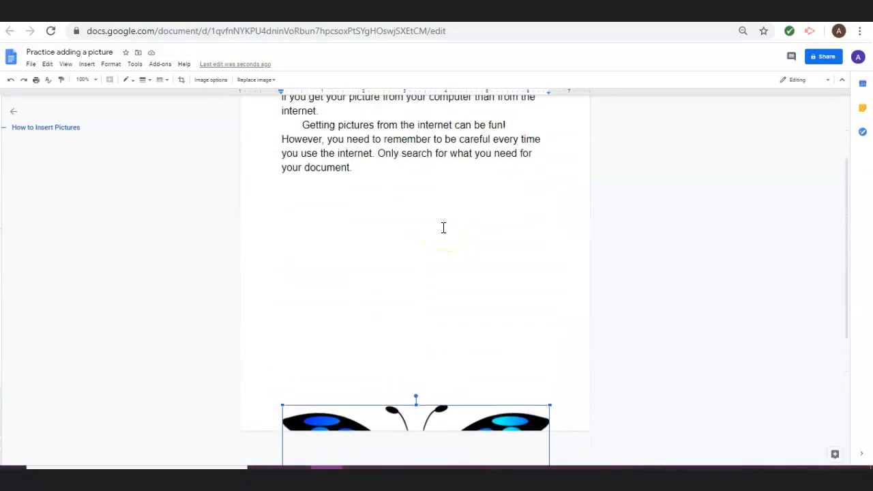
pyautogui.scroll(-5, 443, 228)
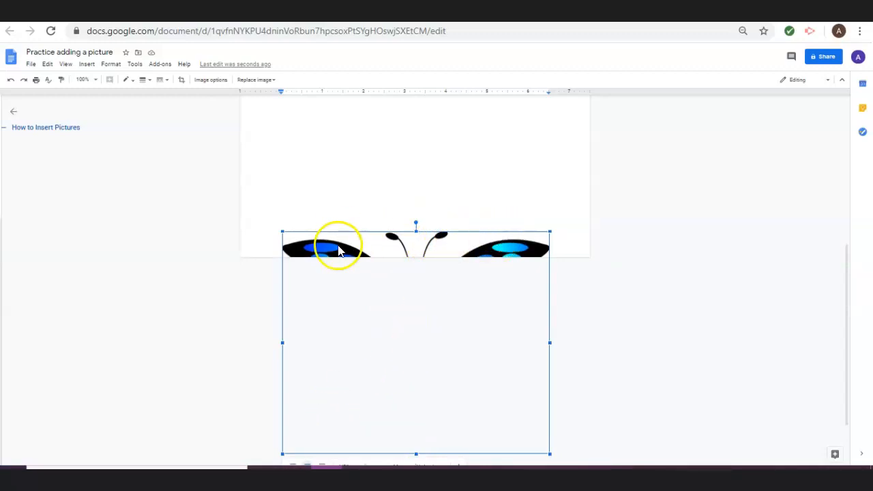
pyautogui.moveTo(332, 215); pyautogui.dragTo(467, 197)
pyautogui.moveTo(542, 236); pyautogui.dragTo(410, 202)
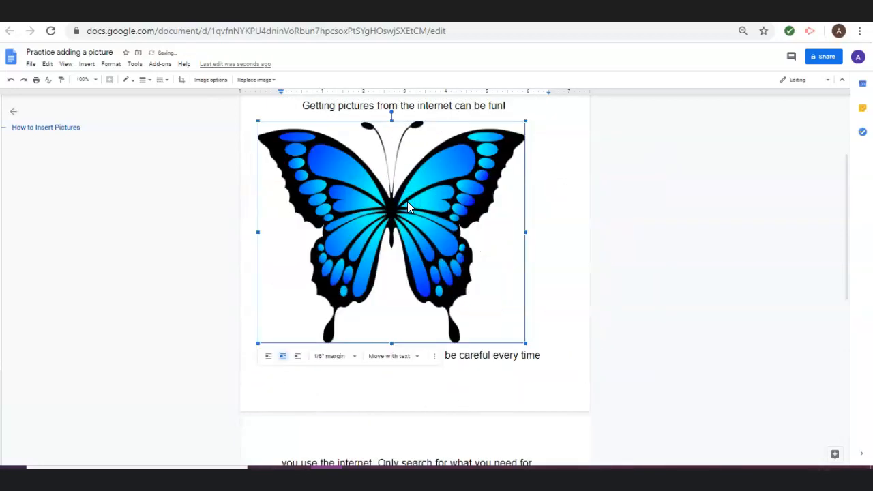
# Try the butterfly picture lower in the second paragraph and at the top of the page above the first paragraph.
pyautogui.scroll(1, 408, 207)
pyautogui.moveTo(409, 238); pyautogui.dragTo(455, 262)
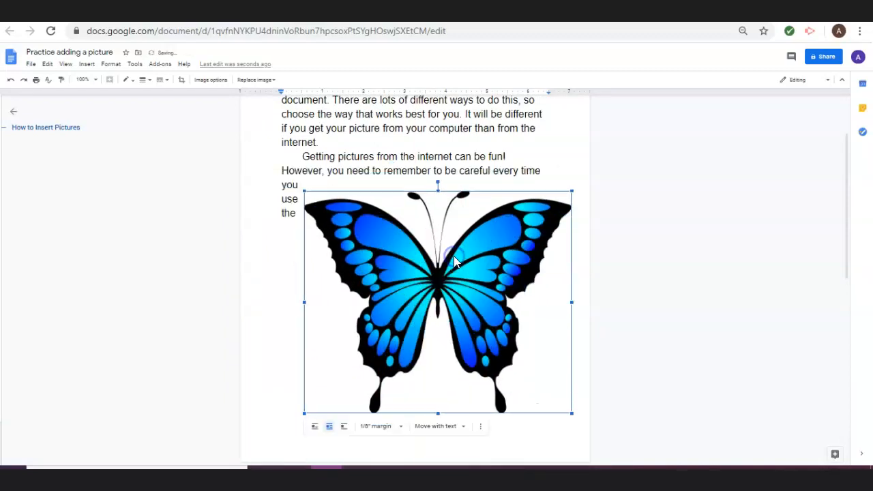
pyautogui.scroll(2, 440, 258)
pyautogui.moveTo(410, 367); pyautogui.dragTo(390, 267)
pyautogui.scroll(-1, 395, 298)
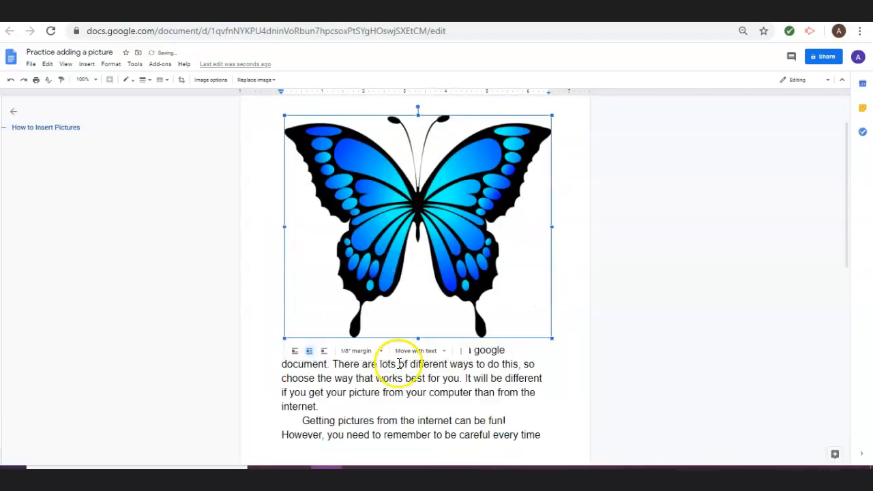
# Move the butterfly picture directly below the last line of text, "your document.".
pyautogui.scroll(1, 400, 360)
pyautogui.scroll(-1, 405, 238)
pyautogui.moveTo(406, 239); pyautogui.dragTo(413, 357)
pyautogui.scroll(-2, 413, 357)
pyautogui.moveTo(453, 279); pyautogui.dragTo(443, 296)
# Shrink the butterfly picture proportionally to a little over half its width, keeping its upper-left corner in place.
pyautogui.click(427, 284)
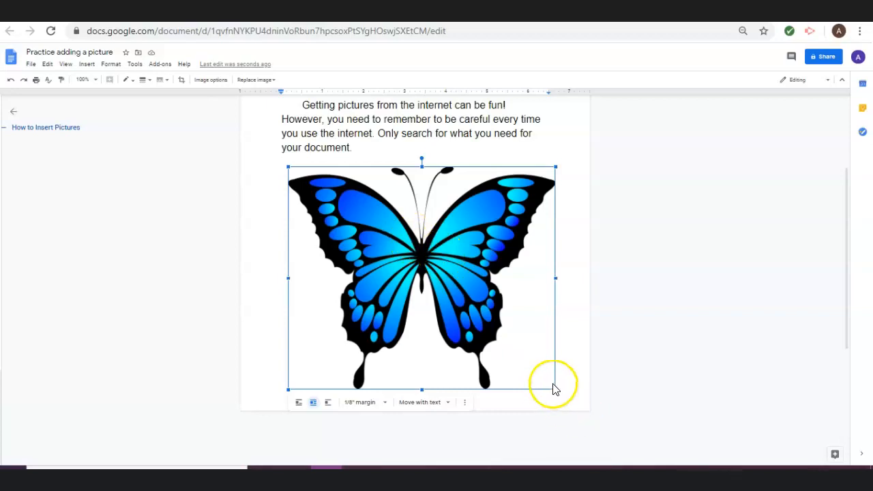
pyautogui.moveTo(554, 389); pyautogui.dragTo(437, 269)
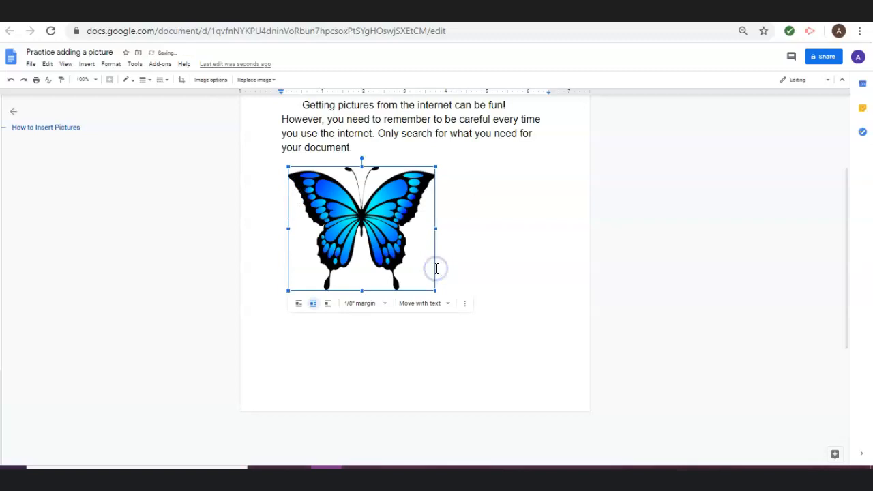
# Try stretching the butterfly picture only horizontally, then only vertically, undoing each stretch to restore its proportions.
pyautogui.moveTo(435, 229); pyautogui.dragTo(526, 225)
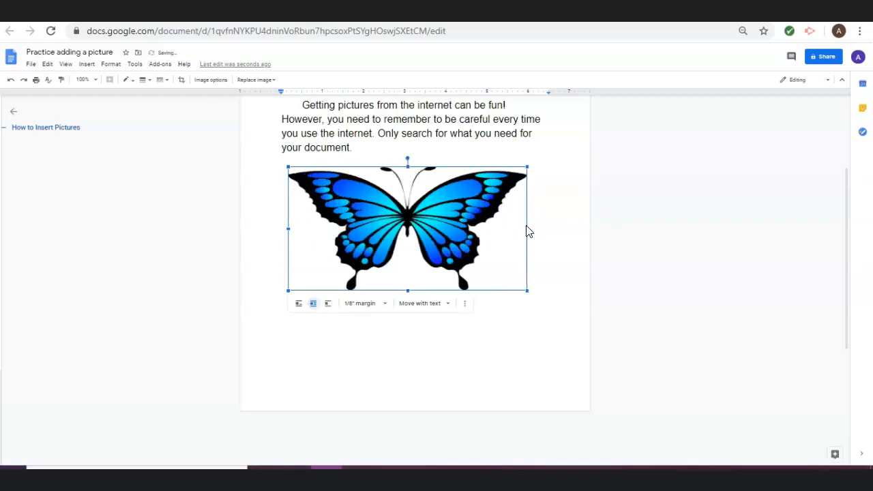
pyautogui.click(12, 80)
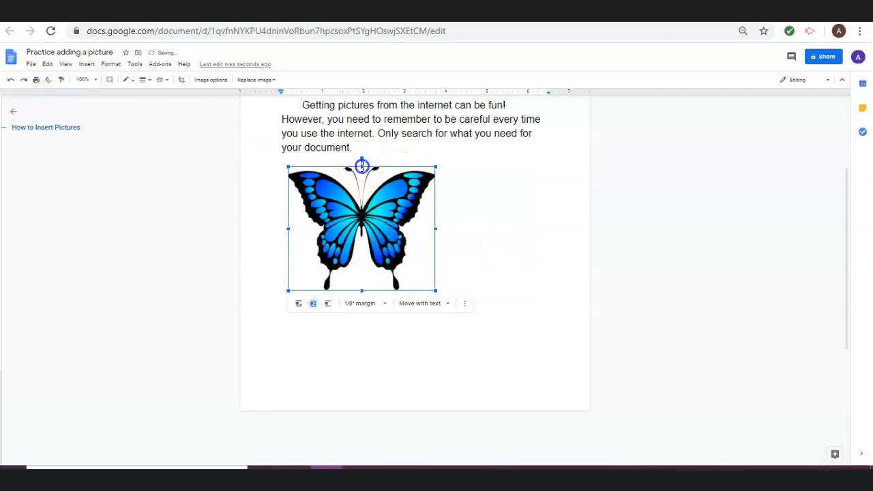
pyautogui.click(365, 225)
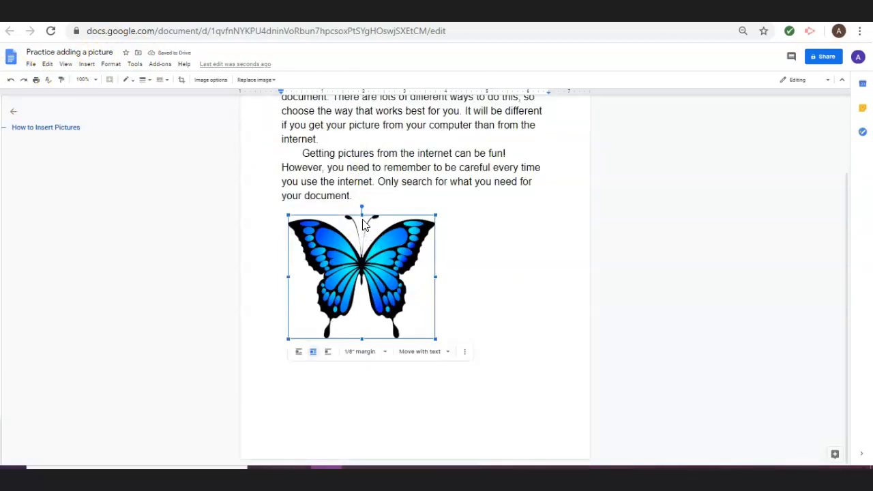
pyautogui.moveTo(362, 215); pyautogui.dragTo(359, 157)
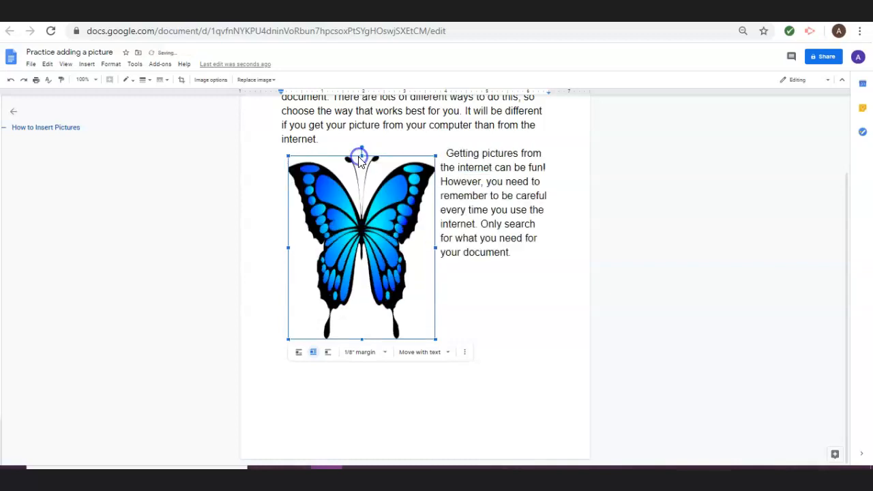
pyautogui.click(12, 80)
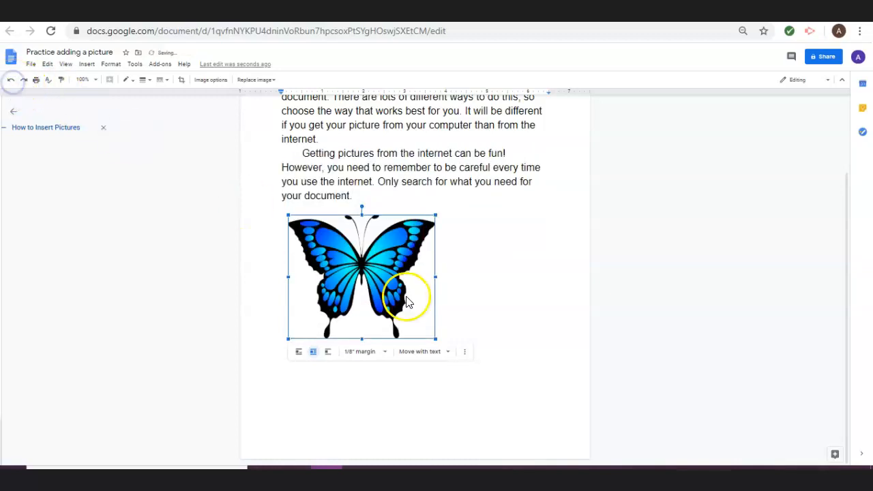
# Move the butterfly picture up into the middle of the second paragraph, with text on both sides.
pyautogui.click(485, 278)
pyautogui.moveTo(387, 280); pyautogui.dragTo(410, 198)
pyautogui.scroll(1, 410, 198)
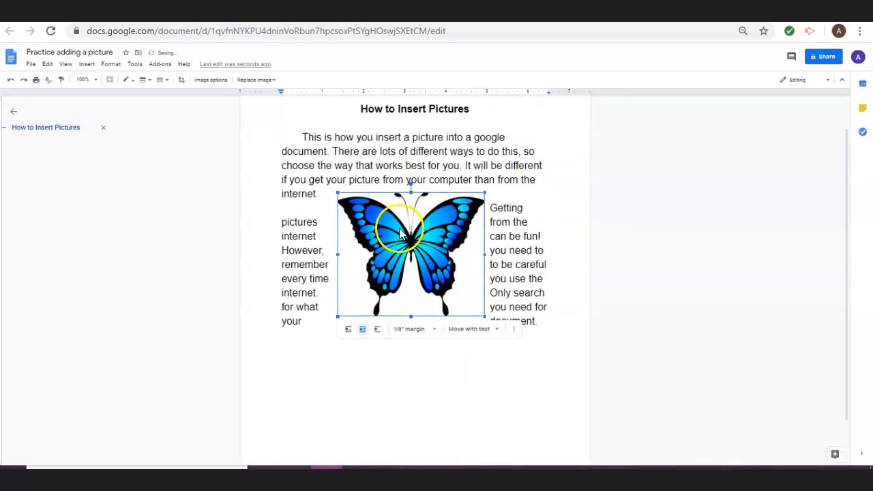
# Shrink the butterfly picture proportionally to about half its width and place it at the upper-left start of the first paragraph.
pyautogui.moveTo(482, 315); pyautogui.dragTo(410, 253)
pyautogui.moveTo(368, 215); pyautogui.dragTo(326, 154)
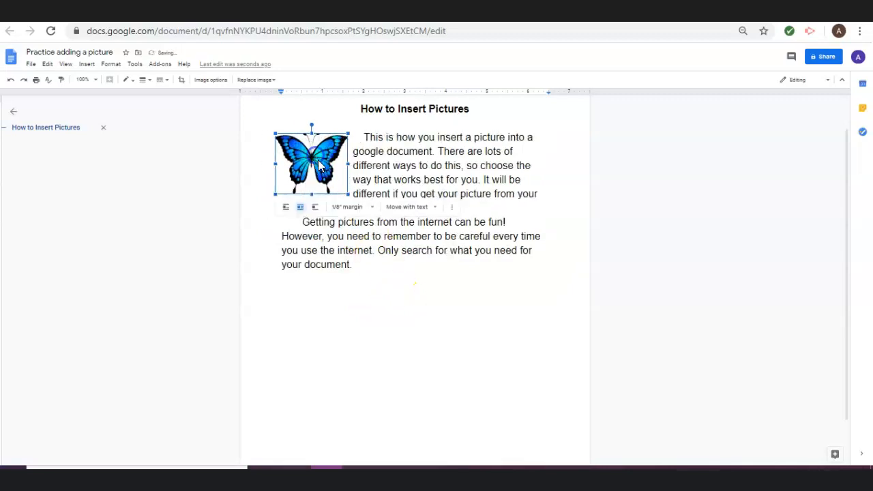
pyautogui.click(406, 335)
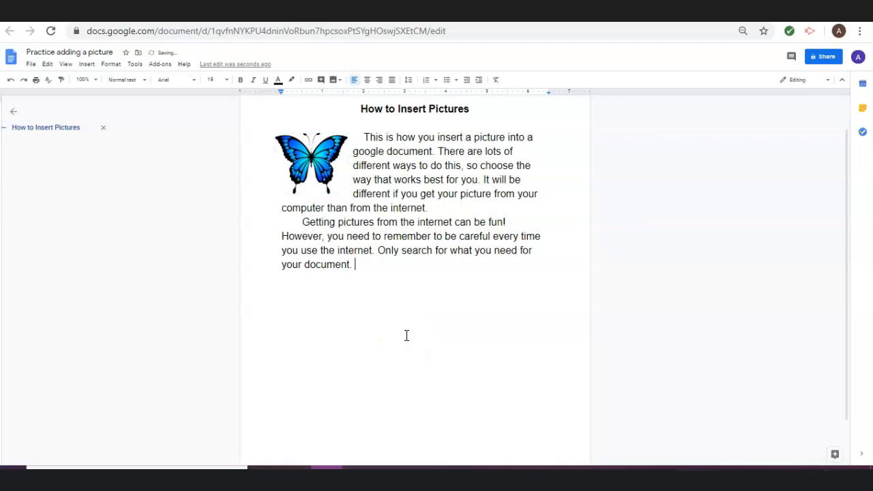